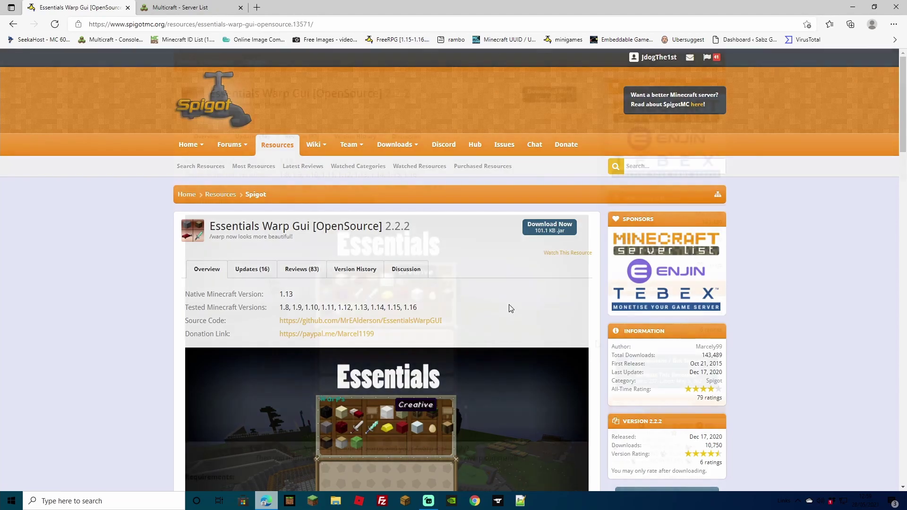
# Step: Download the Essentials Warp Gui plugin from SpigotMC as WarpGUI (1).jar and keep the blocked file
pyautogui.scroll(-3, 510, 308)
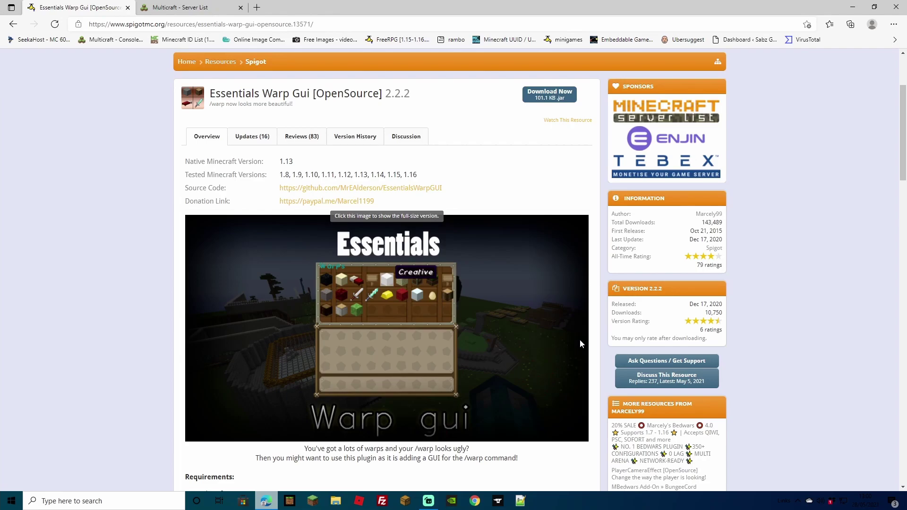
pyautogui.scroll(3, 579, 340)
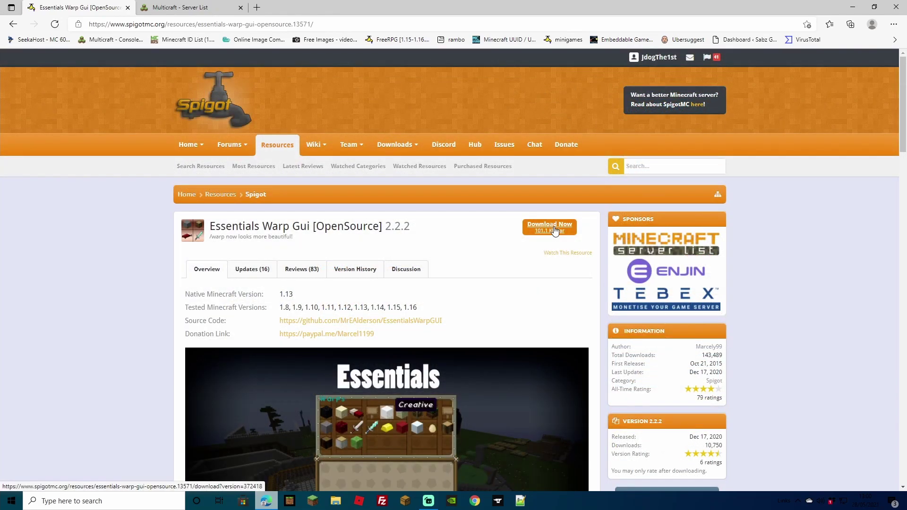
pyautogui.click(553, 229)
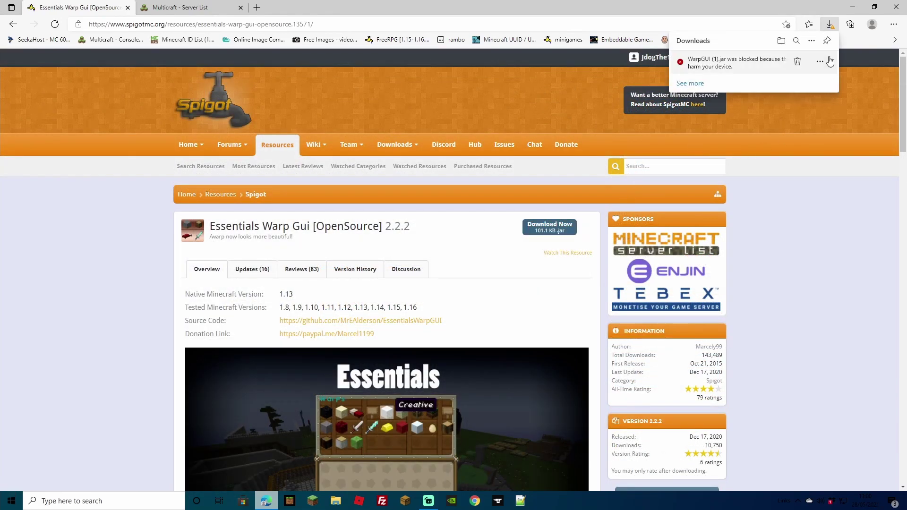
pyautogui.click(820, 62)
pyautogui.click(778, 96)
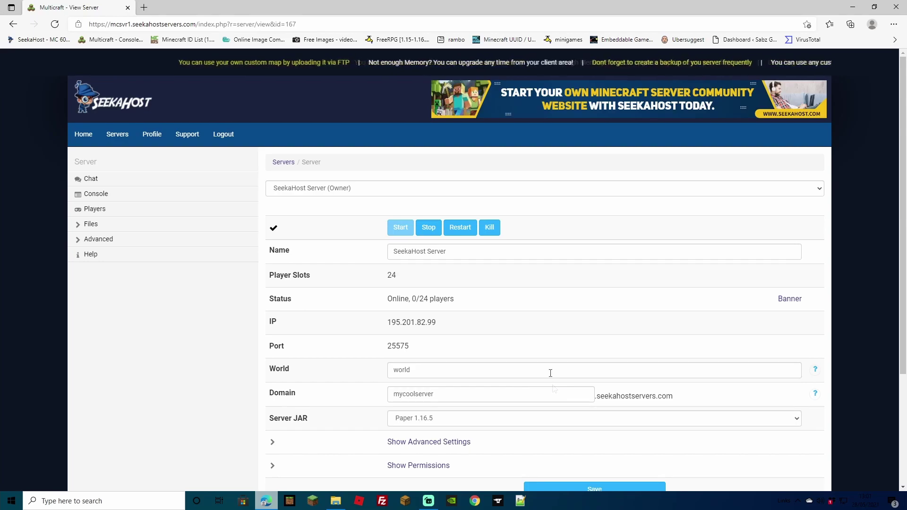
# Step: Stop the Minecraft server on the View Server page so its status reads Offline
pyautogui.click(427, 224)
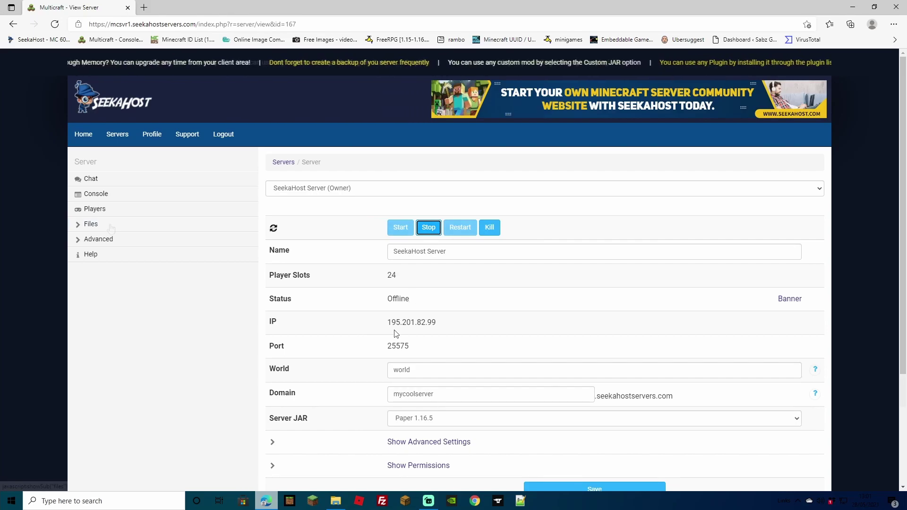
pyautogui.click(103, 227)
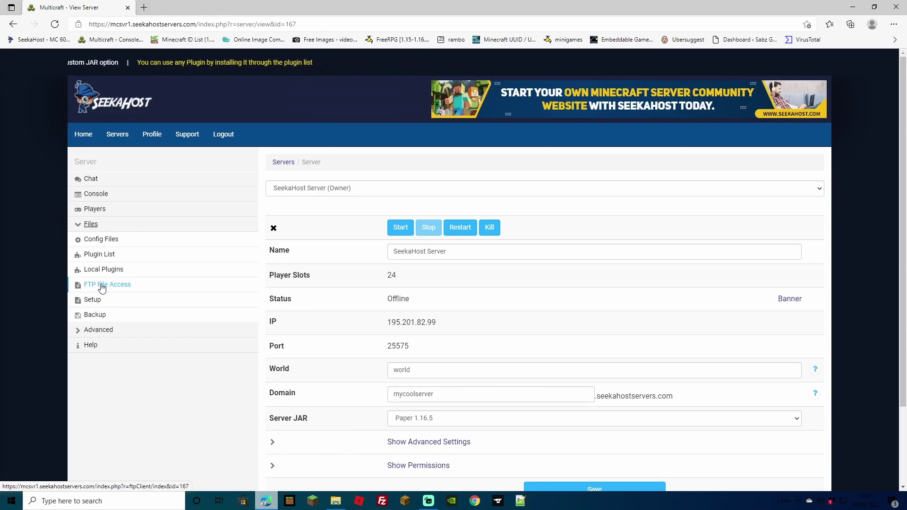
# Step: Upload WarpGUI (1).jar into the plugins folder through FTP File Access, then return to the server page
pyautogui.click(102, 286)
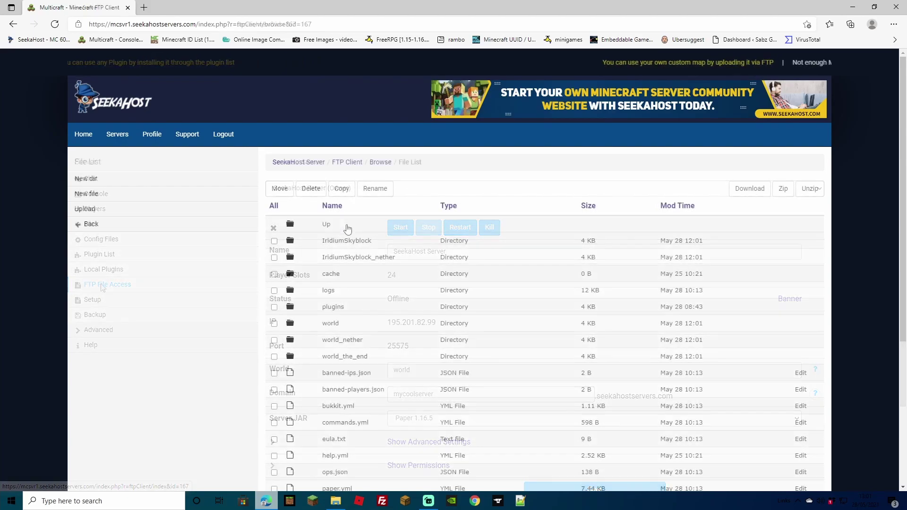
pyautogui.click(347, 306)
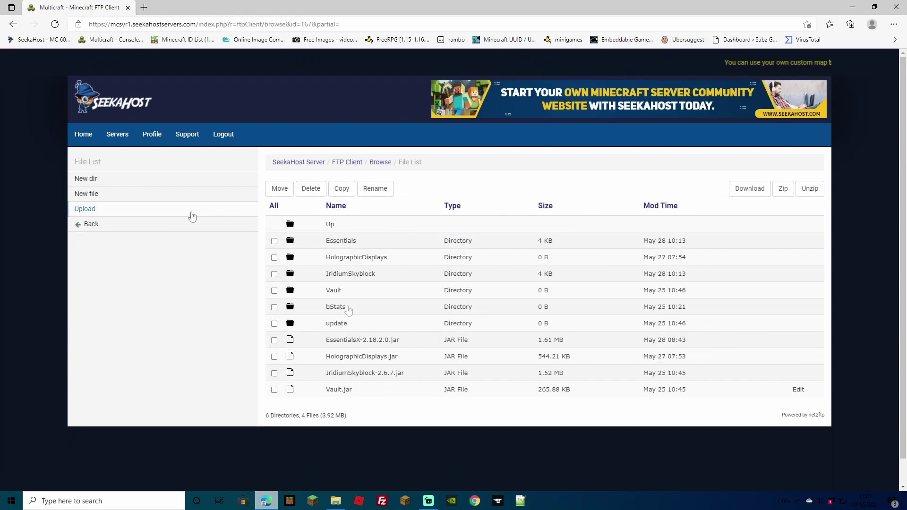
pyautogui.click(133, 213)
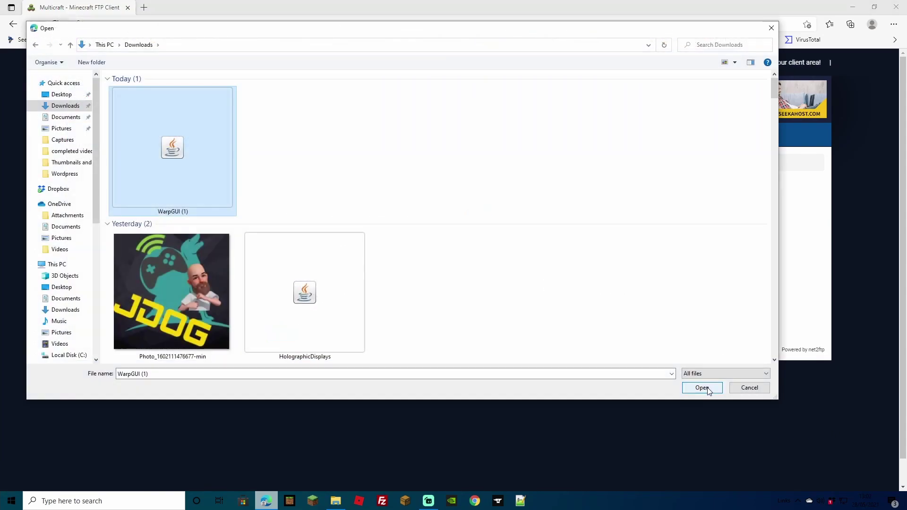
pyautogui.click(706, 388)
pyautogui.click(282, 358)
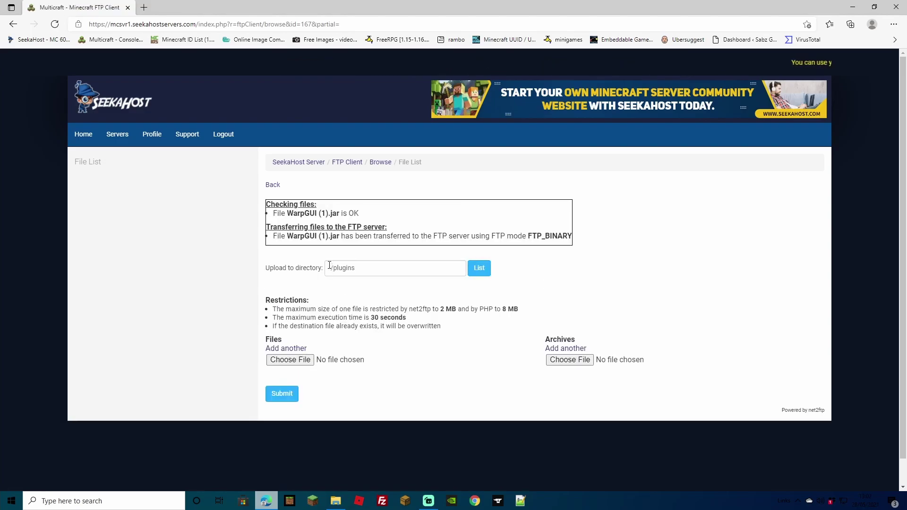
pyautogui.click(306, 164)
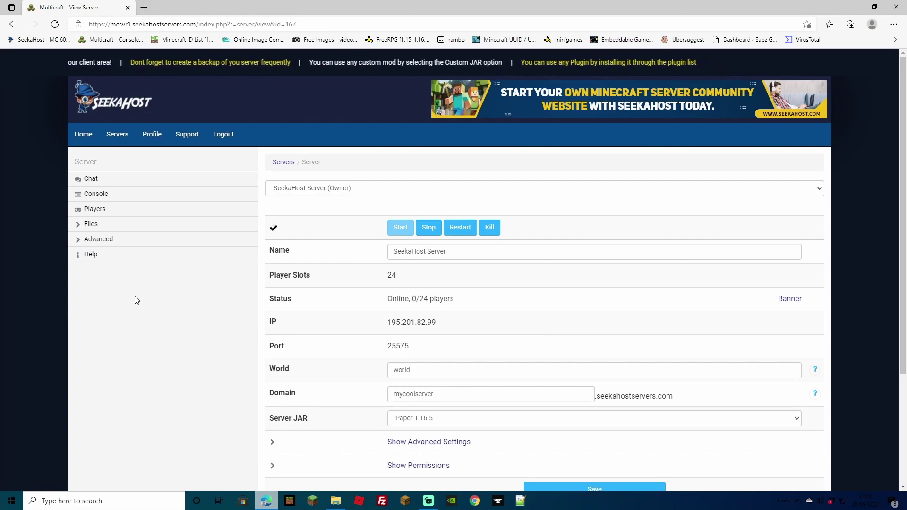
# Step: Open the Config Files list and look through warps.yml
pyautogui.click(101, 228)
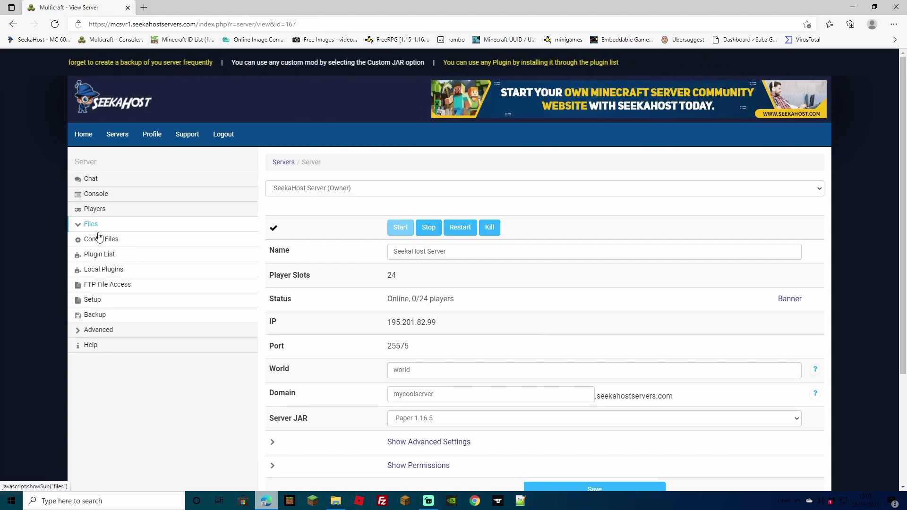
pyautogui.click(108, 242)
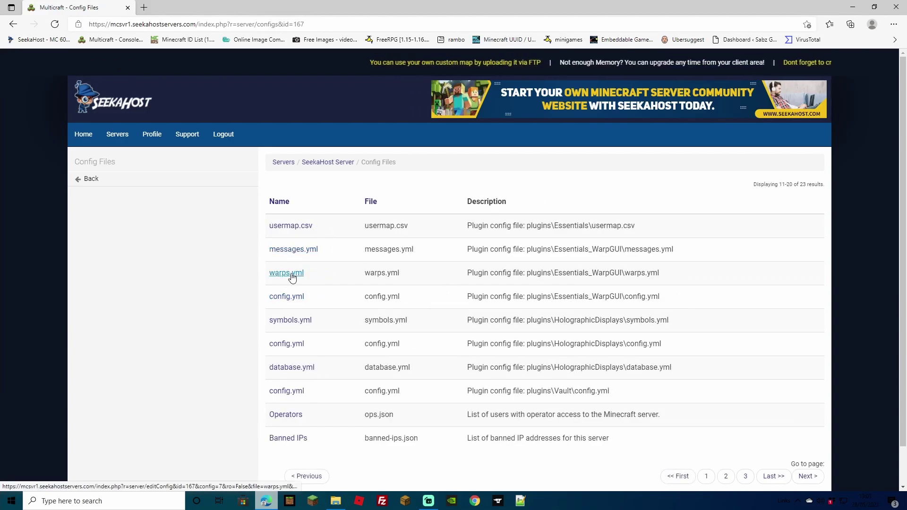
pyautogui.click(285, 273)
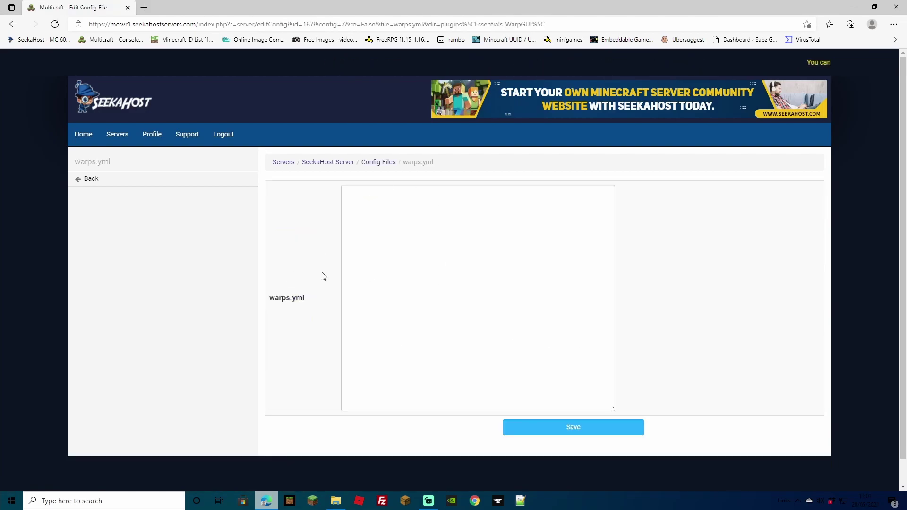
pyautogui.click(90, 178)
# Step: Look through messages.yml, then open the Essentials_WarpGUI config.yml in the editor
pyautogui.click(292, 249)
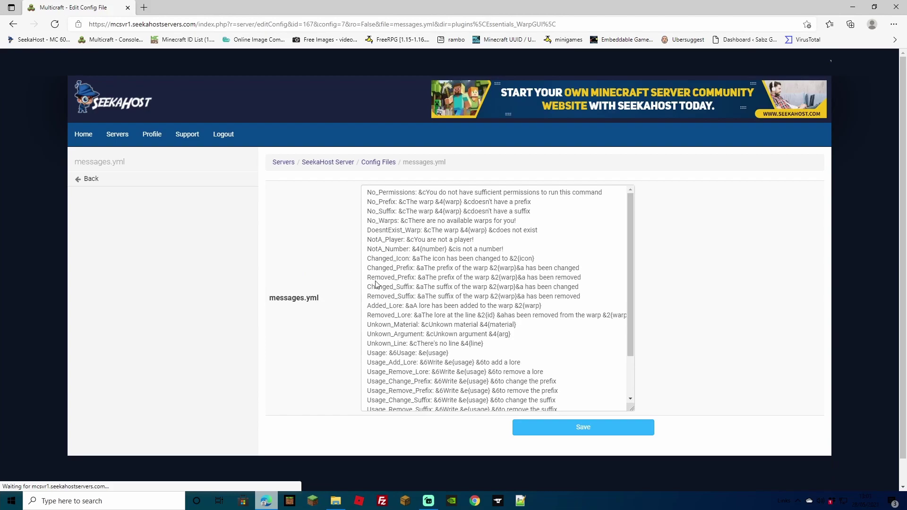
pyautogui.scroll(-3, 457, 287)
pyautogui.scroll(3, 494, 308)
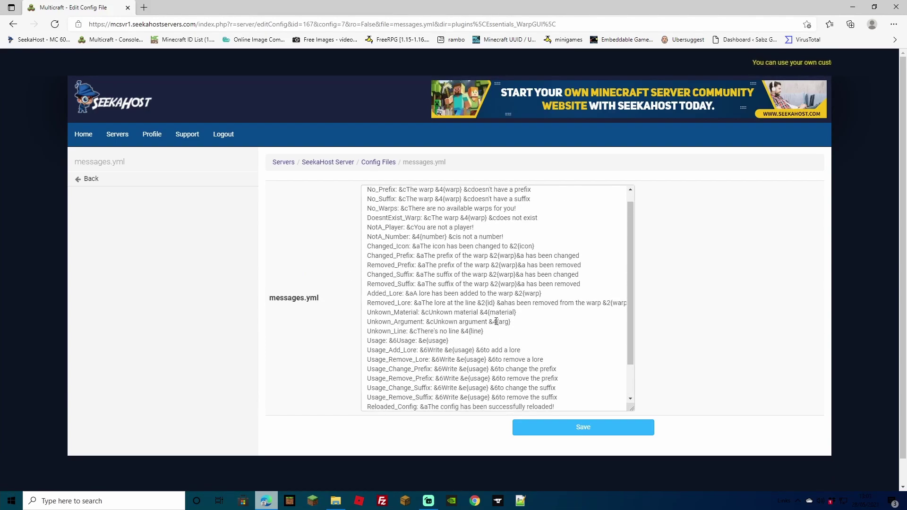
pyautogui.hotkey('alt', 'Left')
pyautogui.click(296, 301)
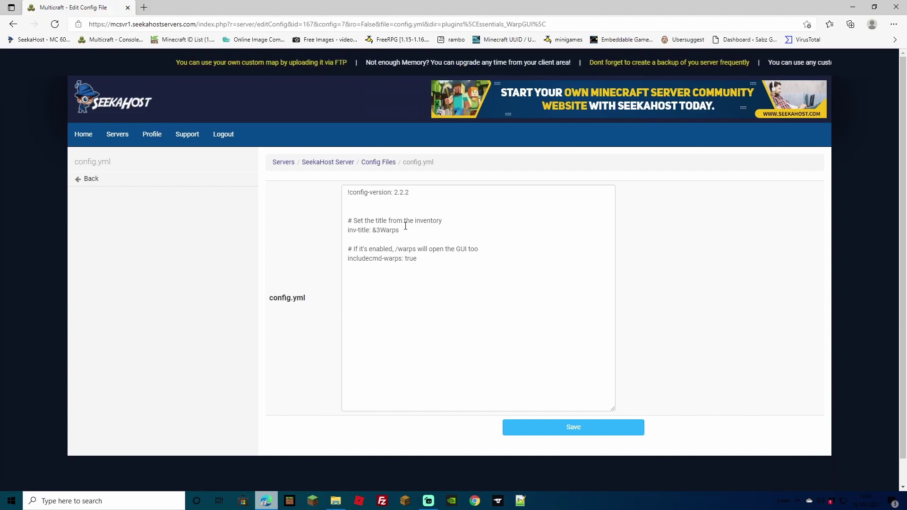
# Step: Change inv-title from &3Warps to &3Jdog Warps and save config.yml
pyautogui.doubleClick(401, 230)
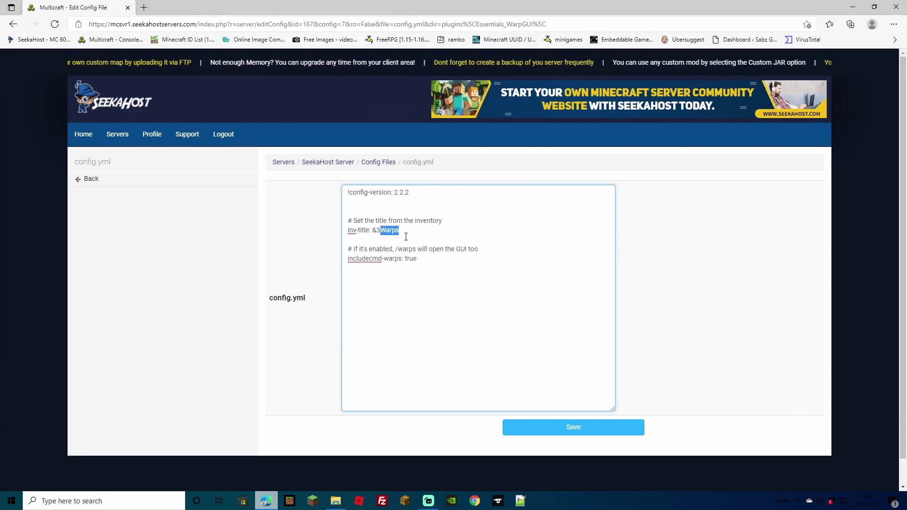
pyautogui.write('d')
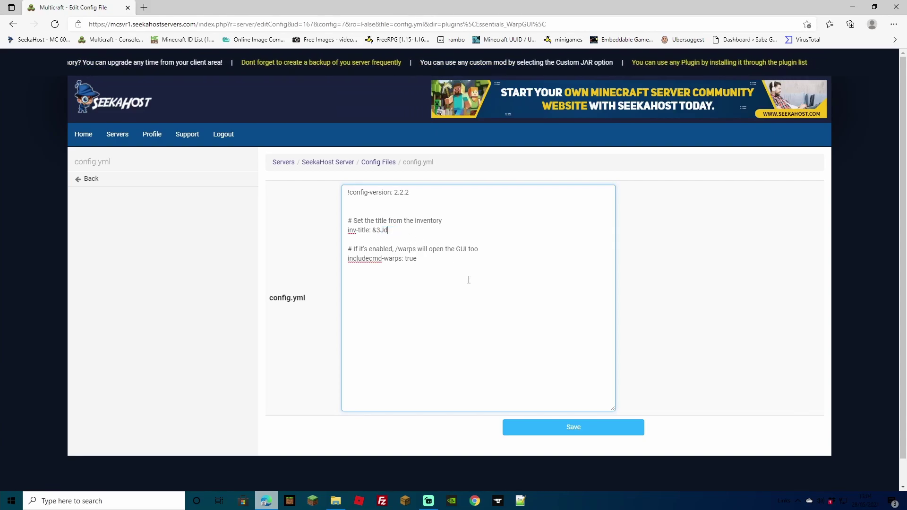
pyautogui.write('og Warps')
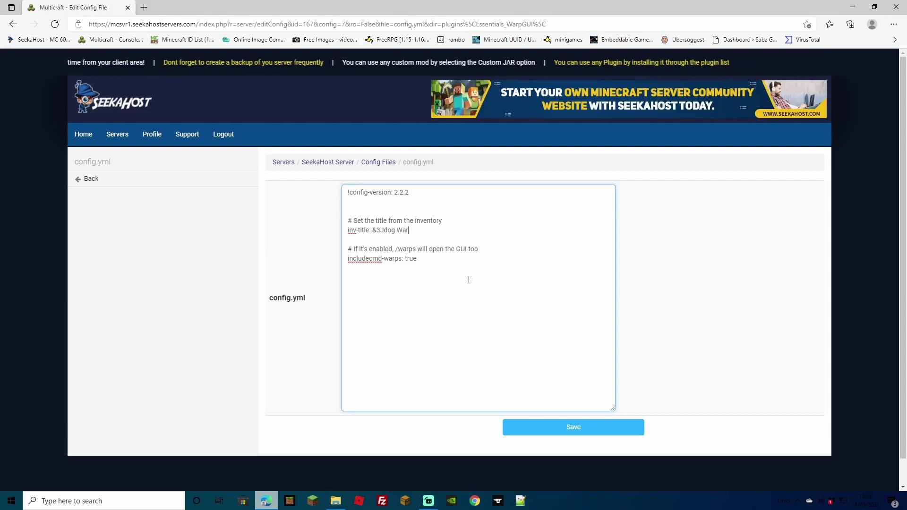
pyautogui.click(573, 430)
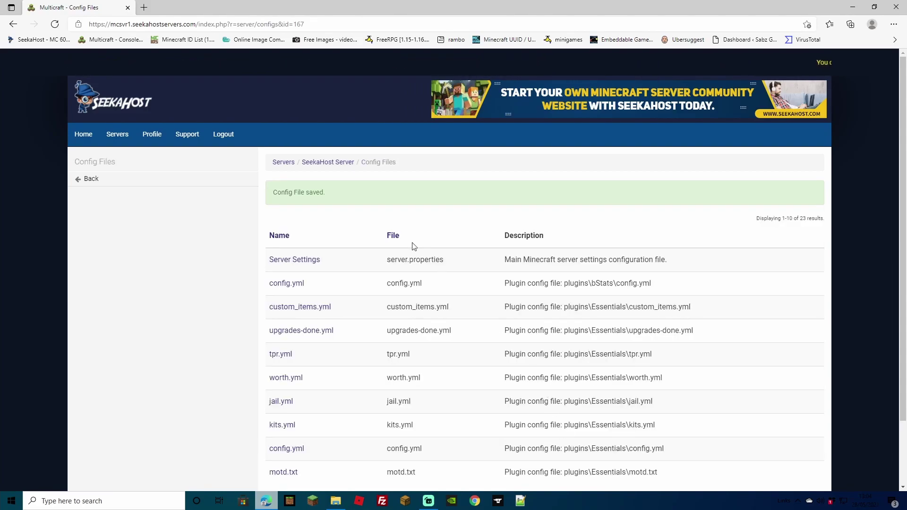
pyautogui.click(184, 184)
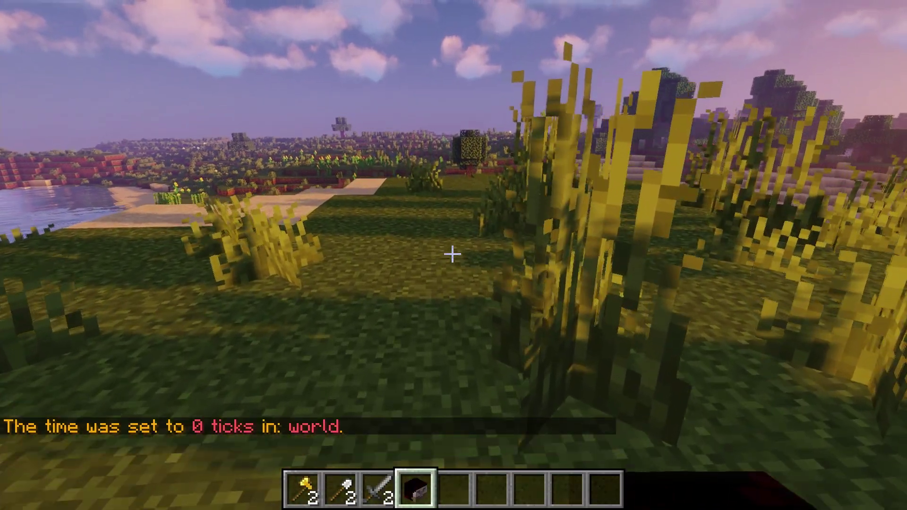
# Step: Walk to a spot by the water and create the spawn and shops warps with /setwarp
pyautogui.press('w')
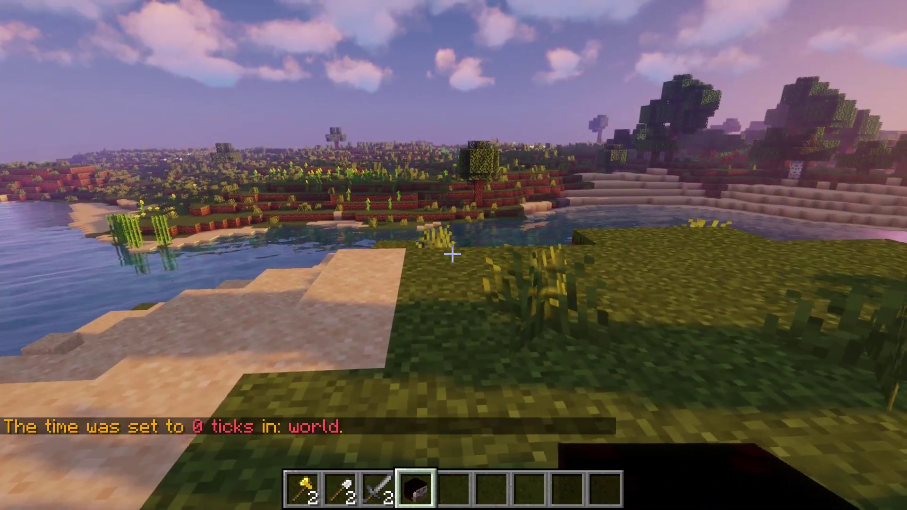
pyautogui.write('/setwarp Jdog131131')
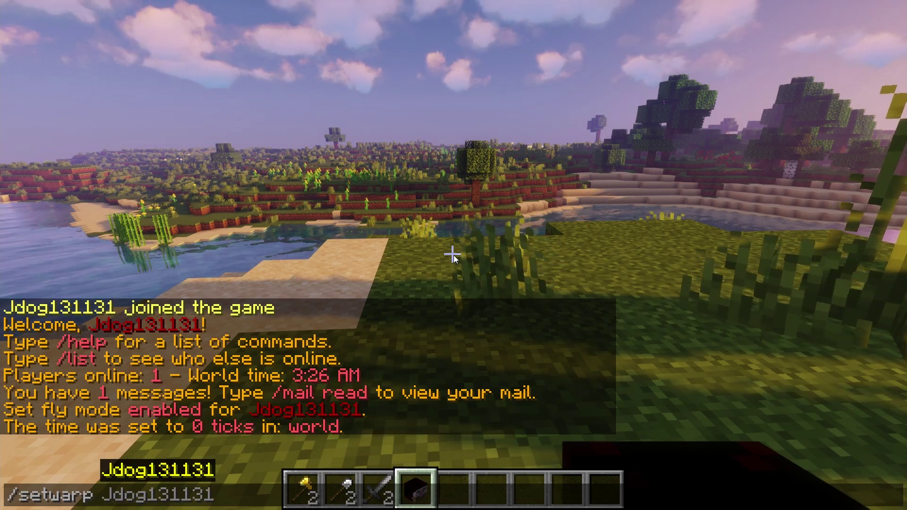
pyautogui.write('spawn')
pyautogui.press('Return')
pyautogui.press('/')
pyautogui.write('setwarp shops')
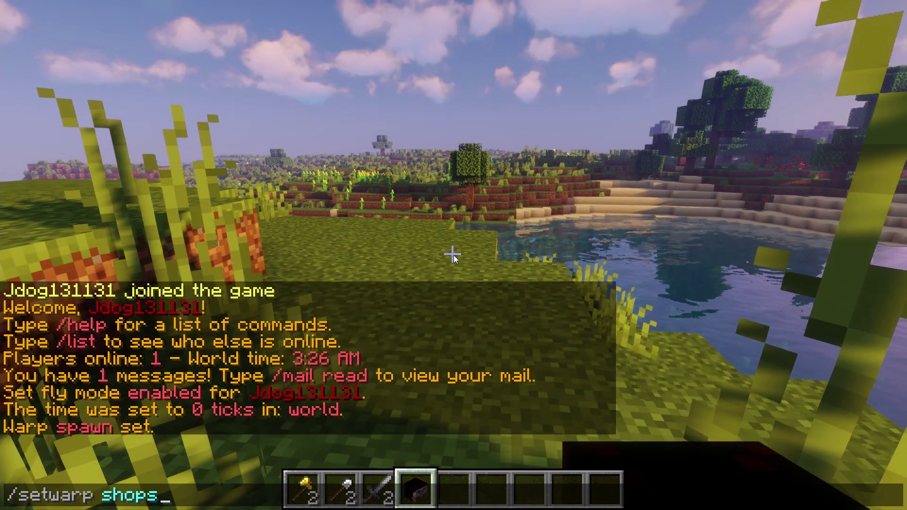
pyautogui.press('Return')
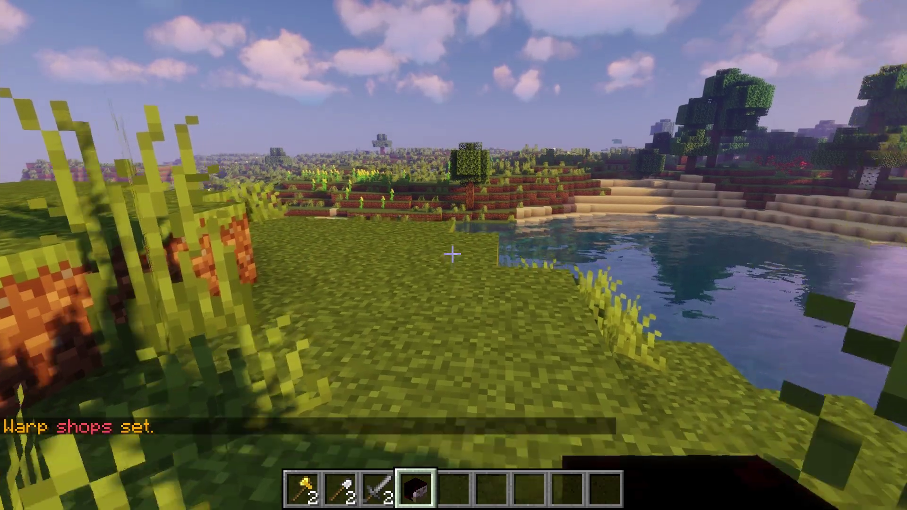
# Step: Run /warps to open the Jdog Warps menu listing the warps
pyautogui.press('/')
pyautogui.write('warps')
pyautogui.press('Return')
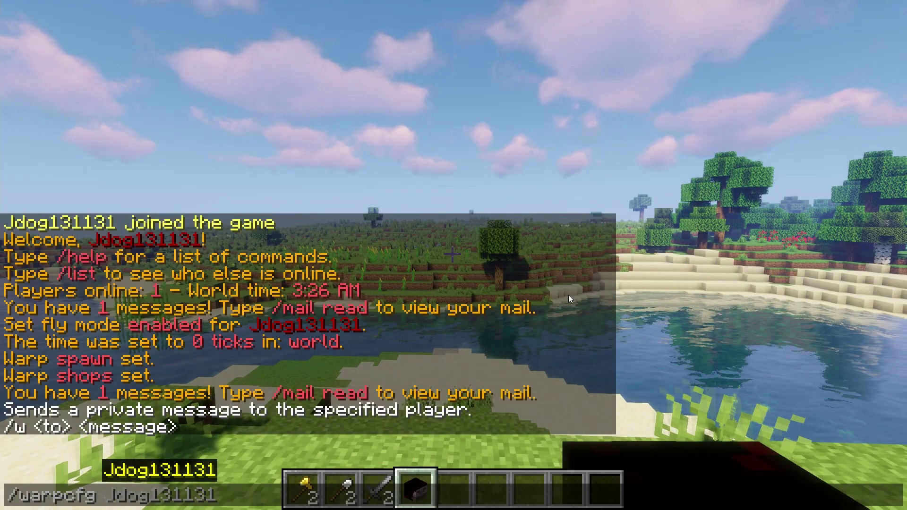
# Step: Set the shops warp icon to stone and the spawn warp icon to diamond with /warpcfg seticon
pyautogui.write('seticon ')
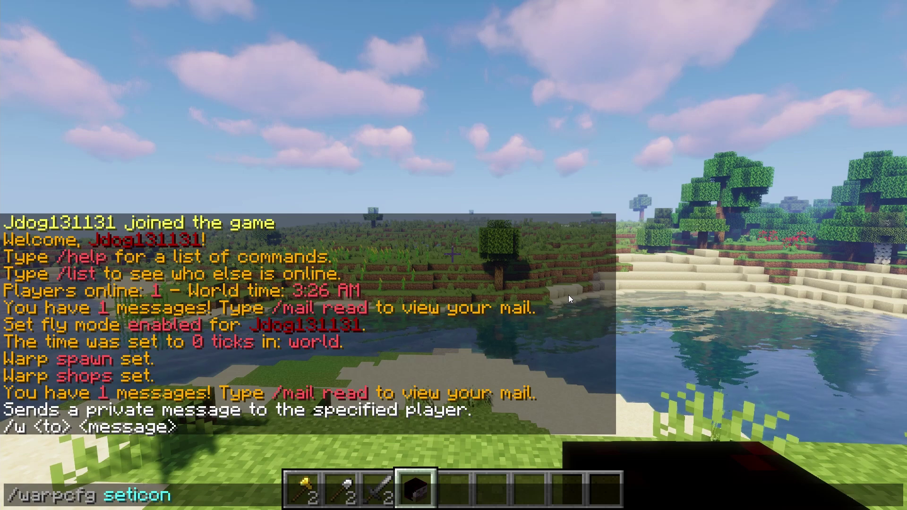
pyautogui.write('sh')
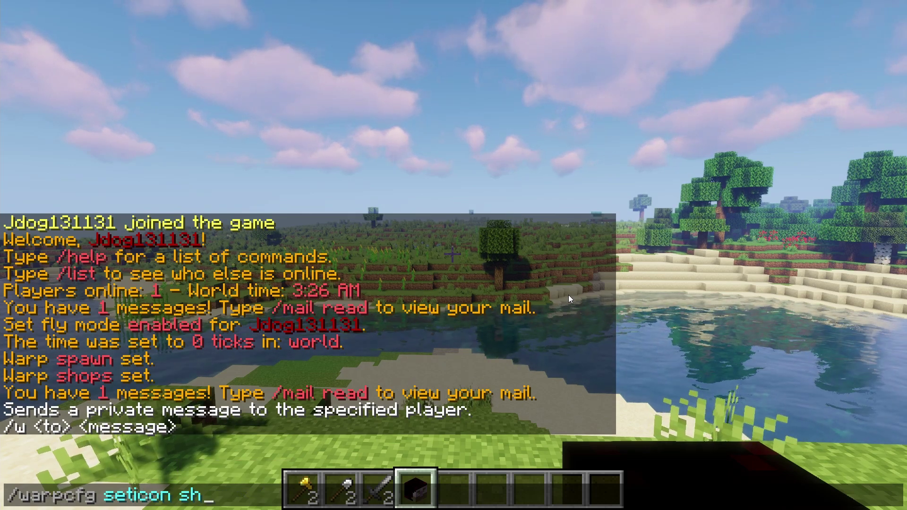
pyautogui.write('ops ')
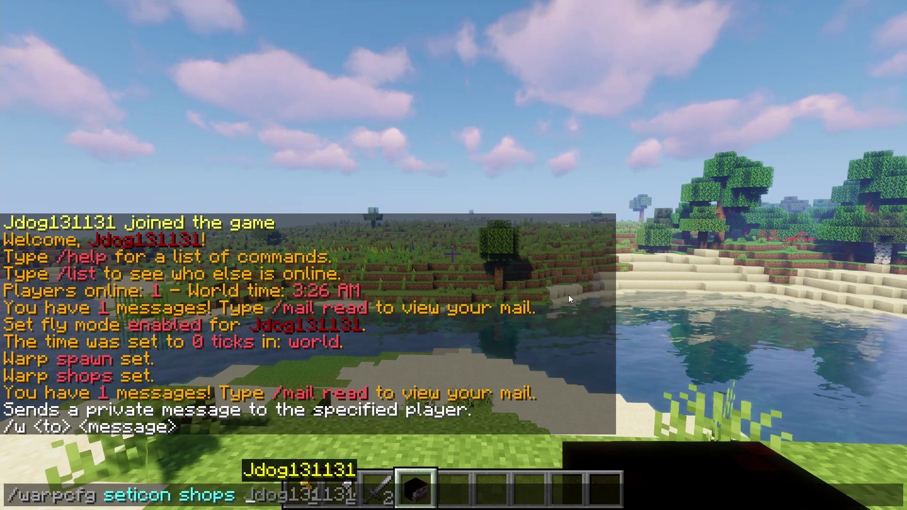
pyautogui.write('stone')
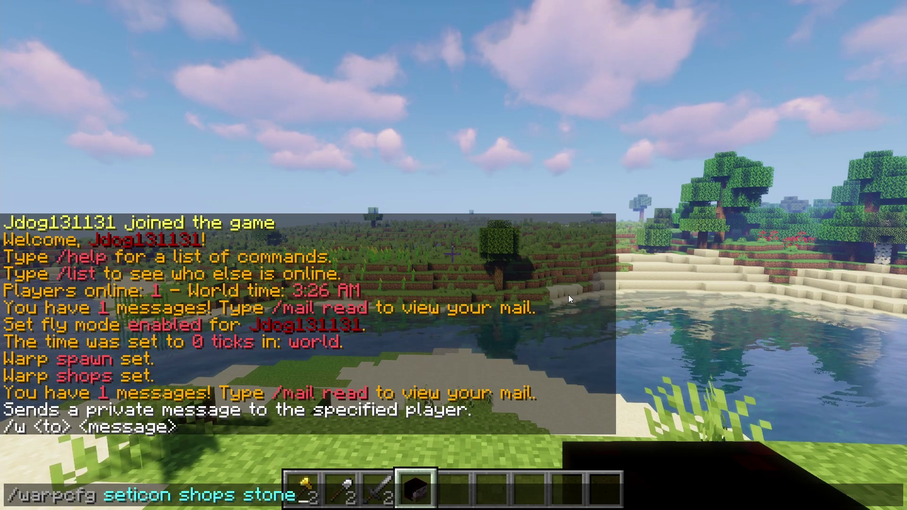
pyautogui.press('Return')
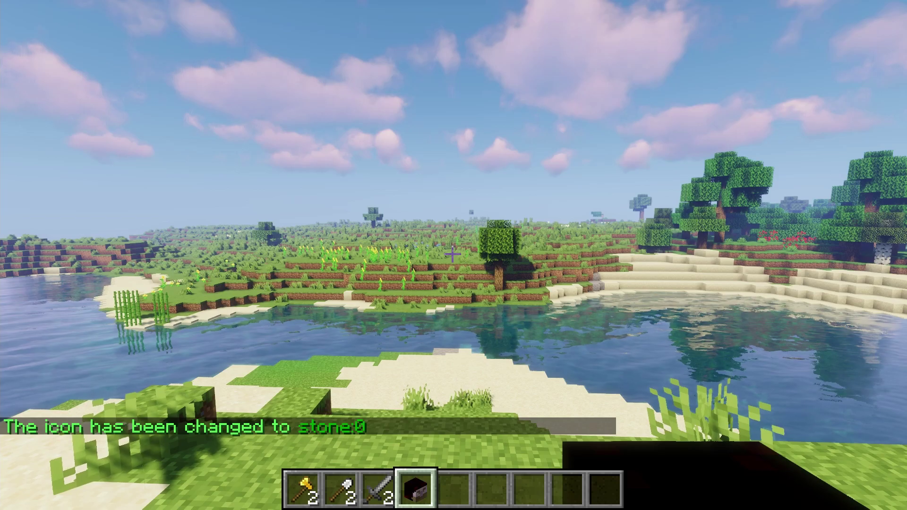
pyautogui.press('/')
pyautogui.write('warps')
pyautogui.press('Return')
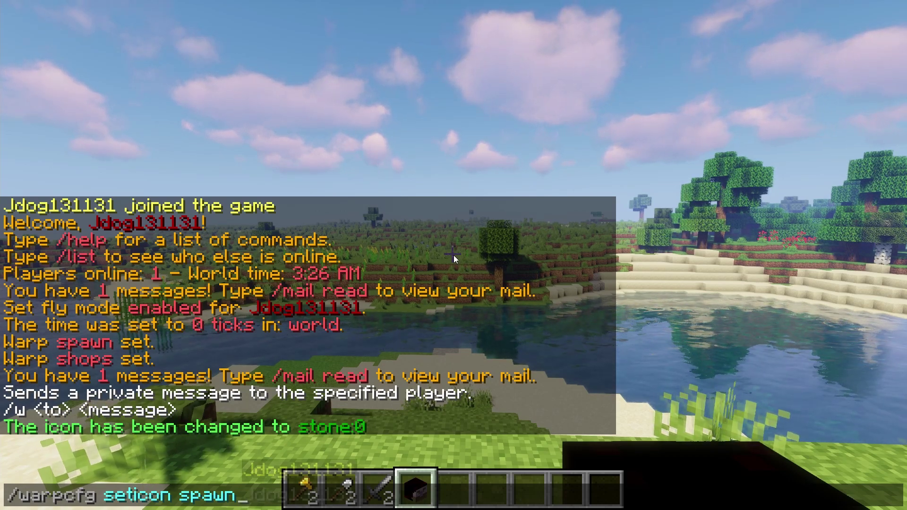
pyautogui.write('diamond')
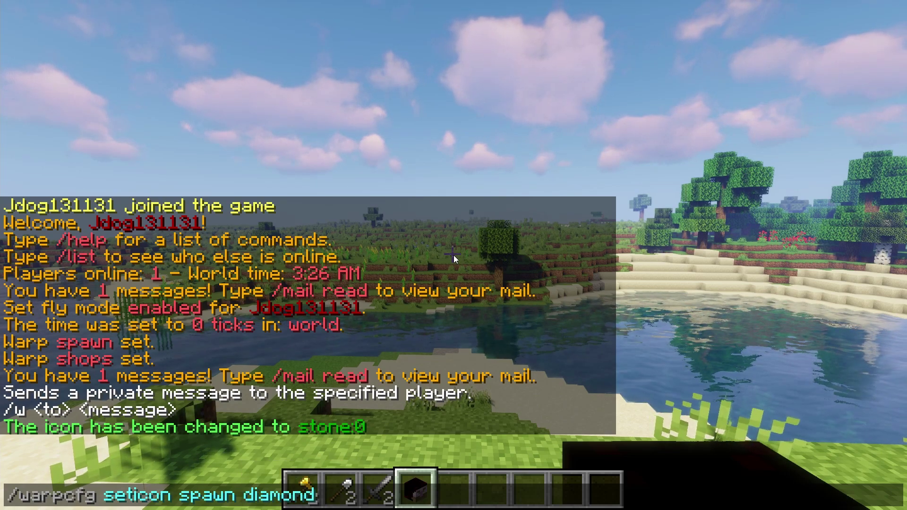
pyautogui.press('Return')
# Step: Check the diamond icon, give spawn the prefix 'The Only', view it, then remove the prefix
pyautogui.write('/warps')
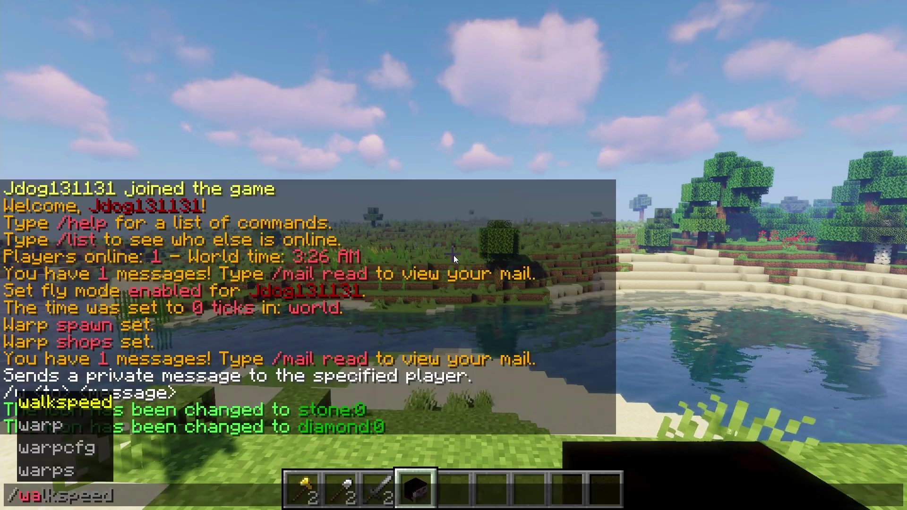
pyautogui.press('Return')
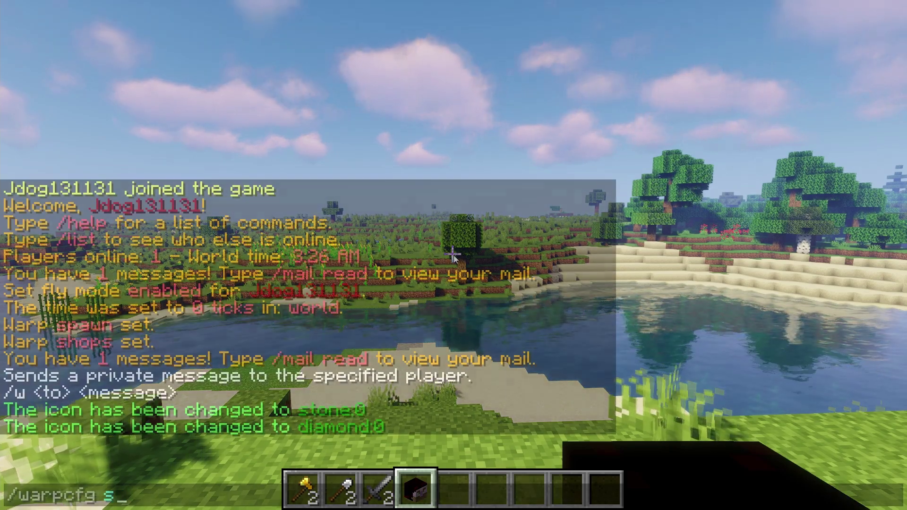
pyautogui.press('BackSpace')
pyautogui.press('Tab')
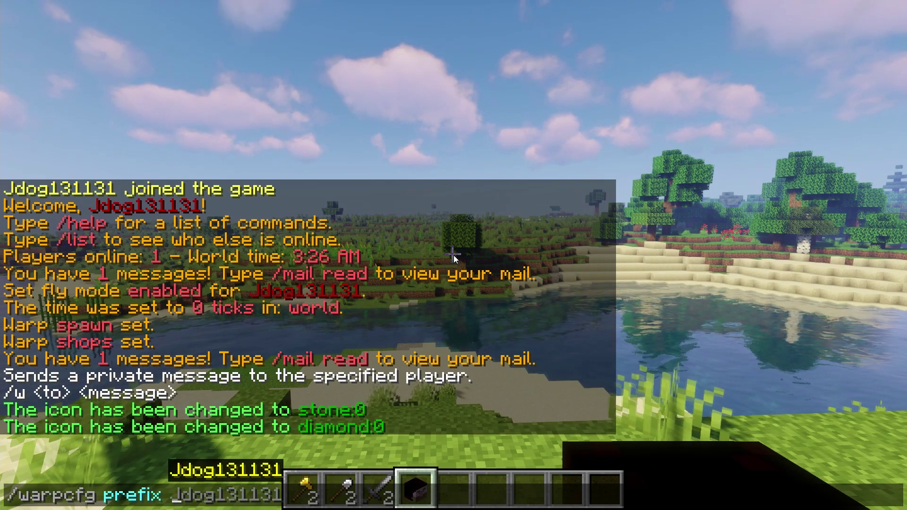
pyautogui.write('wn set')
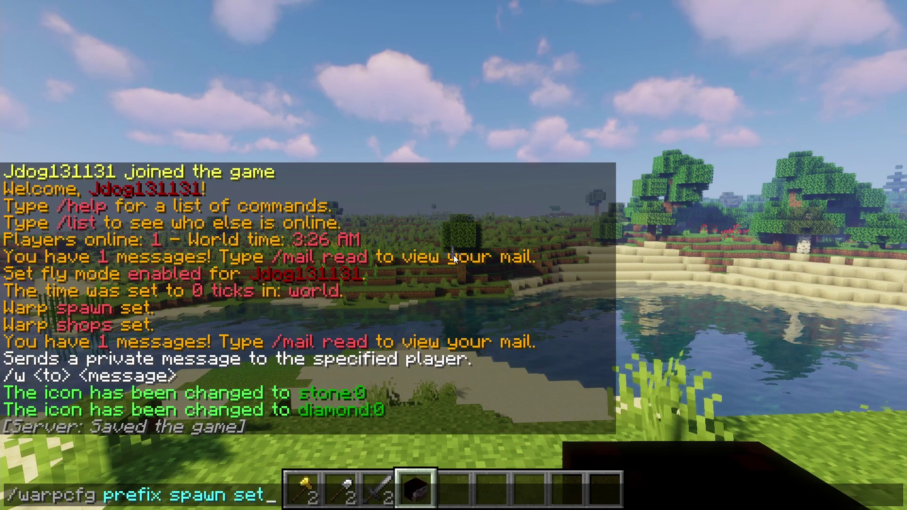
pyautogui.write(' The Only')
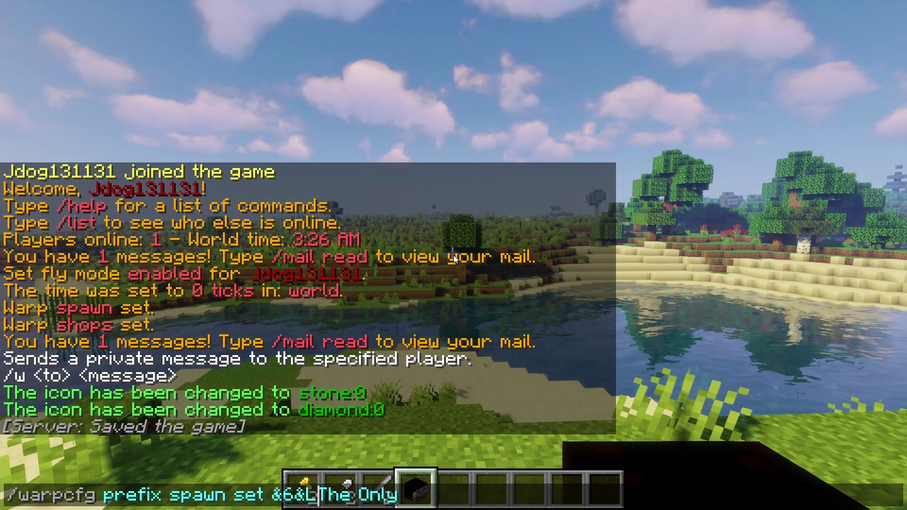
pyautogui.press('Return')
pyautogui.rightClick(454, 255)
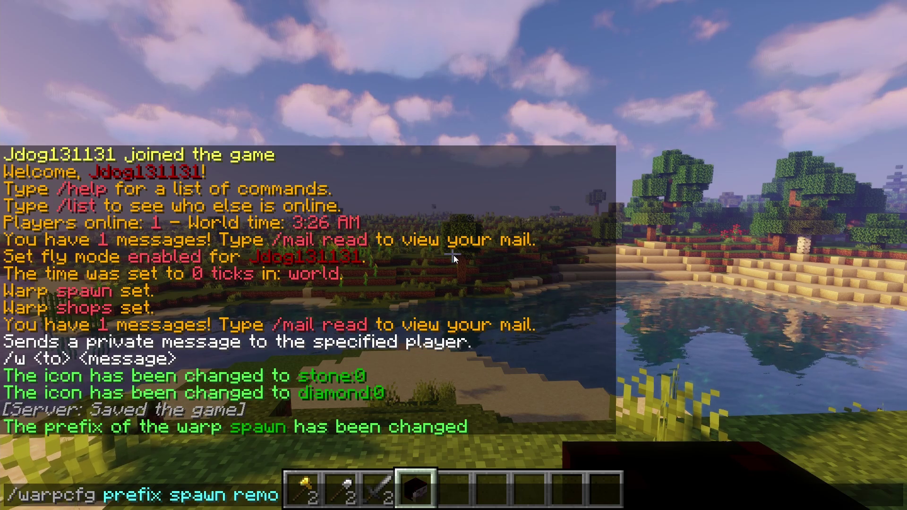
pyautogui.press('Return')
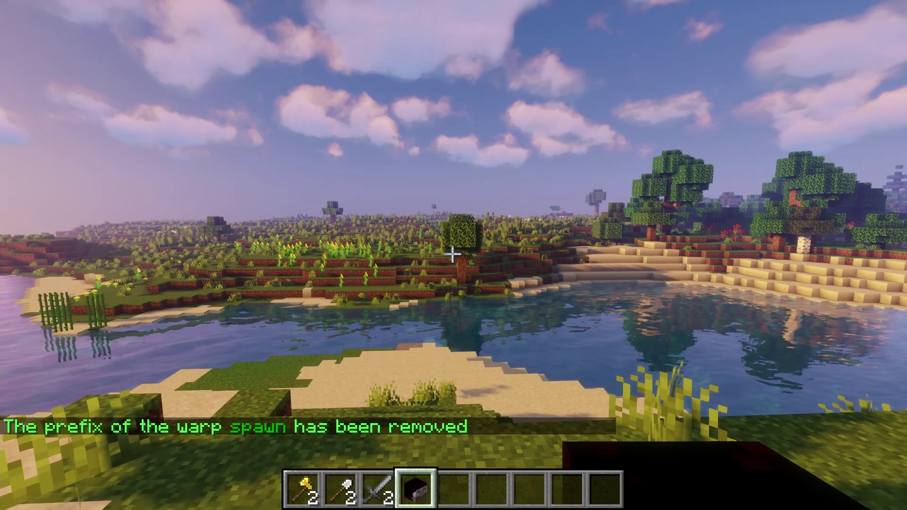
pyautogui.press('/')
pyautogui.write('warps')
pyautogui.press('Return')
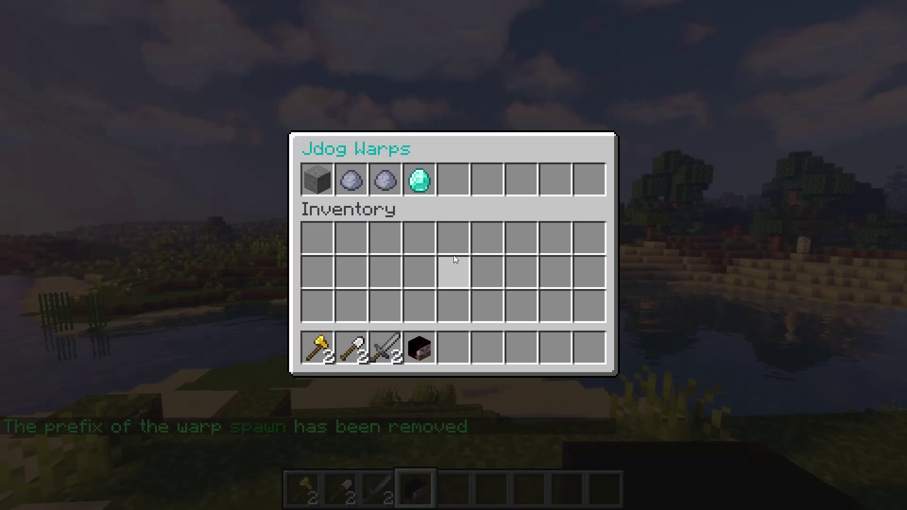
pyautogui.click(423, 177)
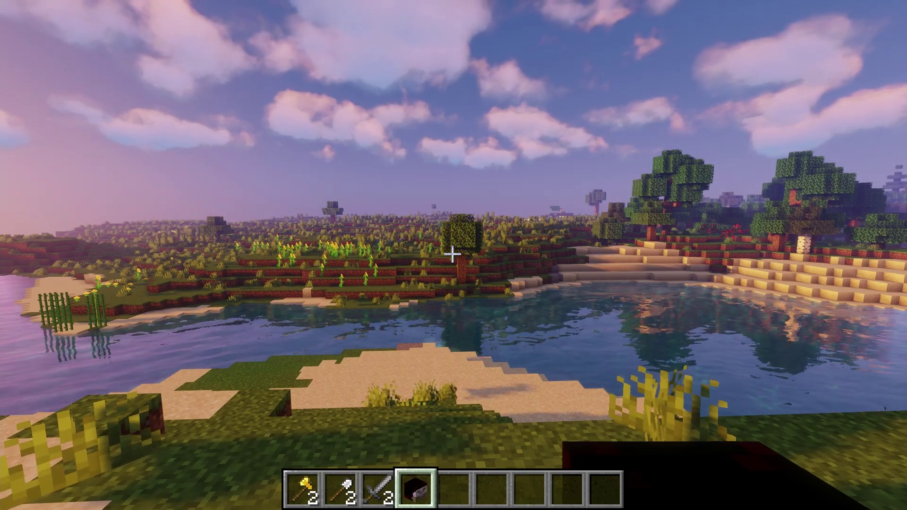
# Step: Add a lore line to the shops warp and inspect it in the warps menu
pyautogui.press('/')
pyautogui.write('warpcfg ')
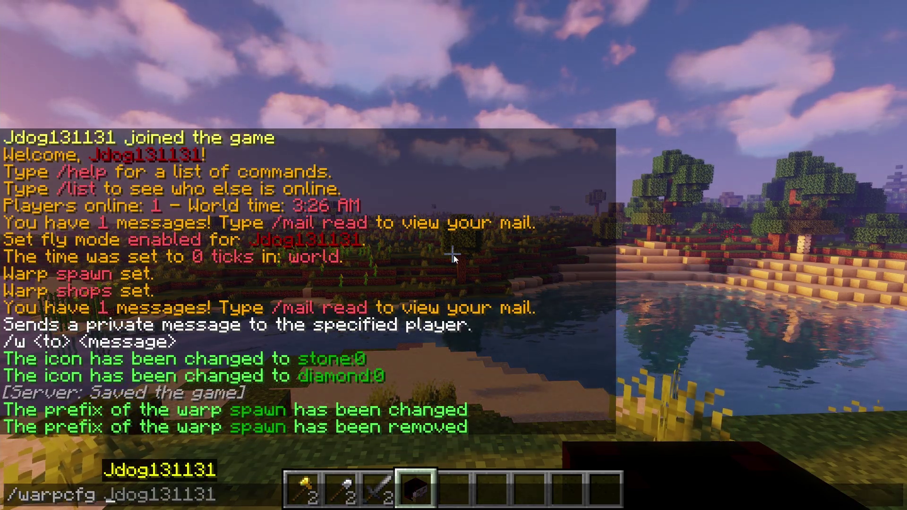
pyautogui.write('lore shops')
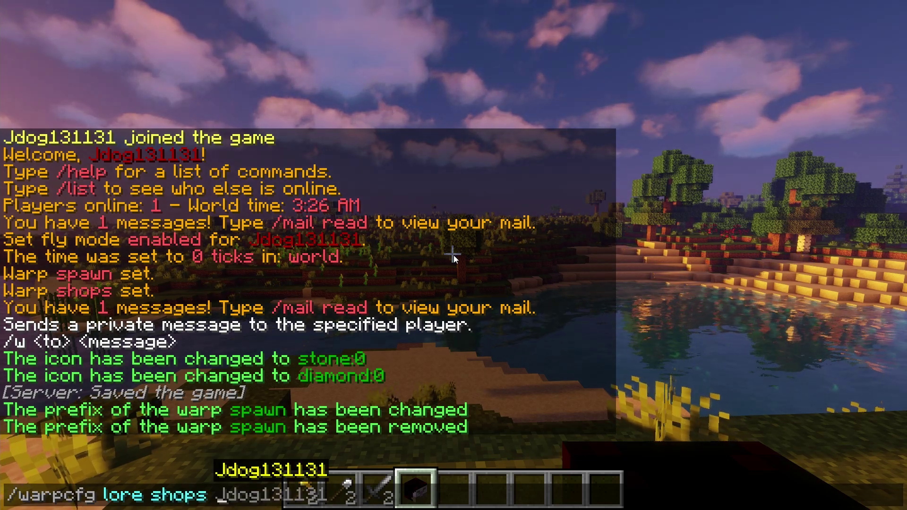
pyautogui.write(' add')
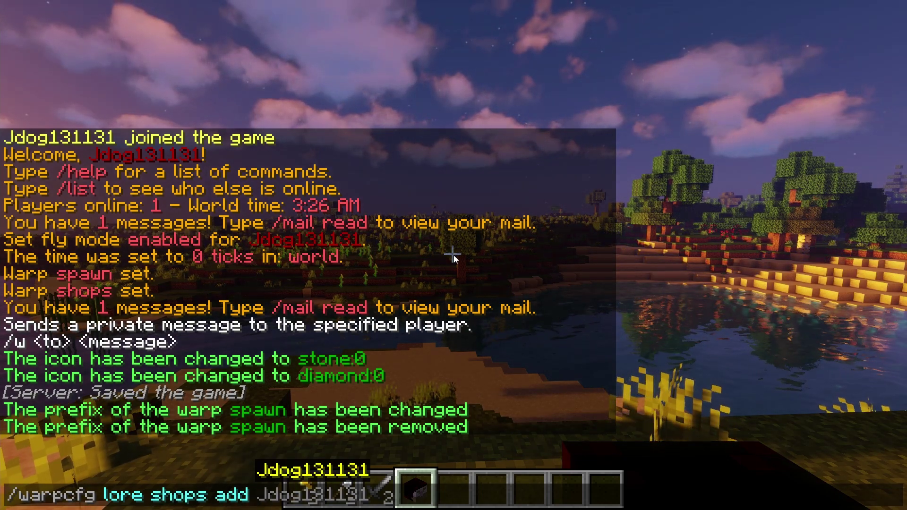
pyautogui.press('Return')
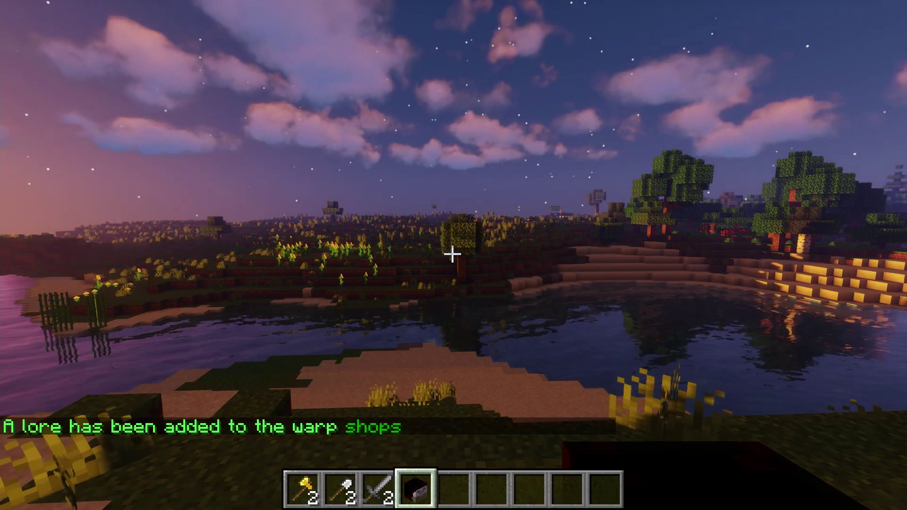
pyautogui.write('/wa')
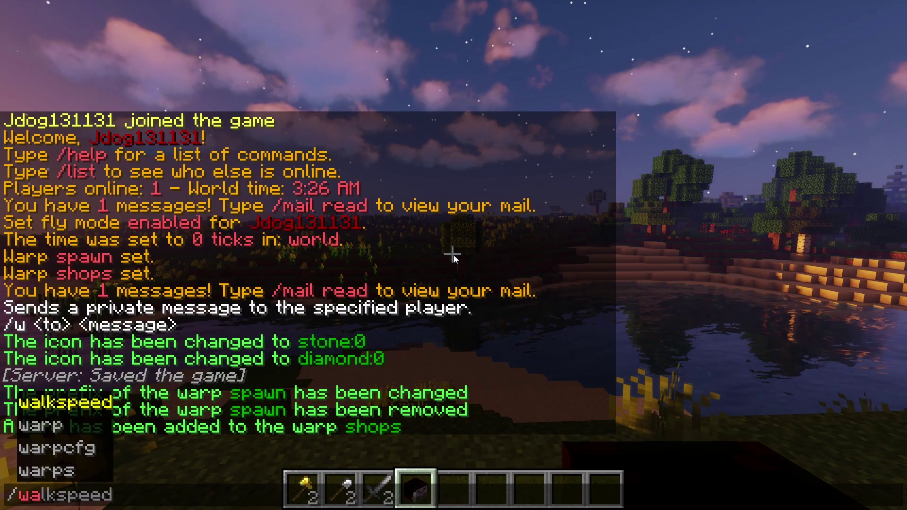
pyautogui.press('Escape')
pyautogui.rightClick(453, 254)
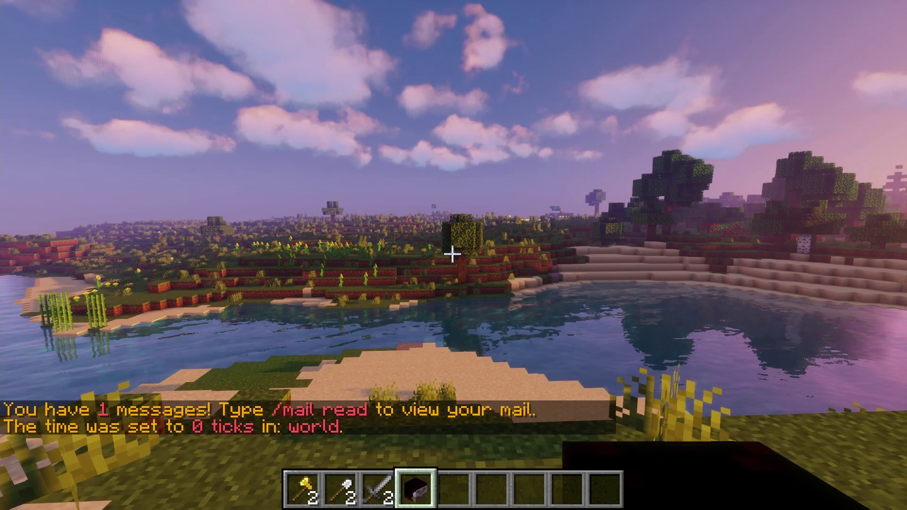
# Step: Add the 'Good Deals' lore line to shops and reopen the Jdog Warps menu
pyautogui.press('/')
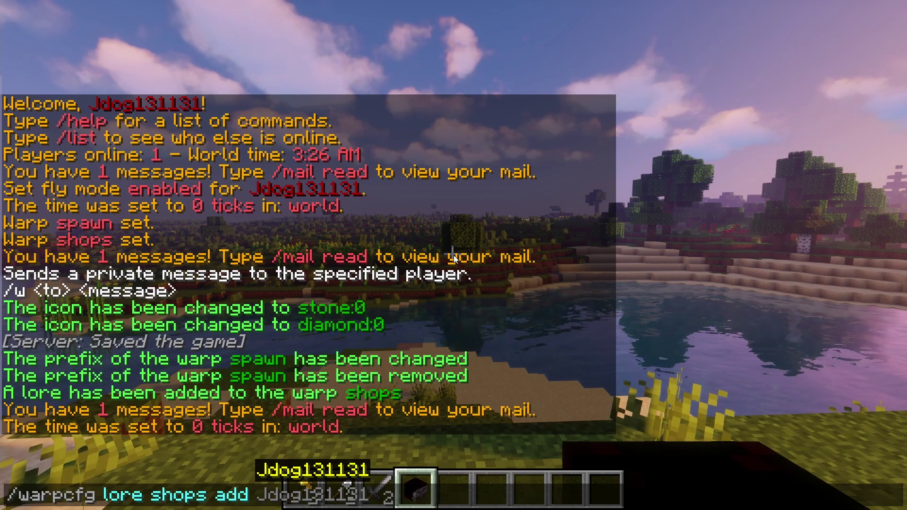
pyautogui.write('Good Deals')
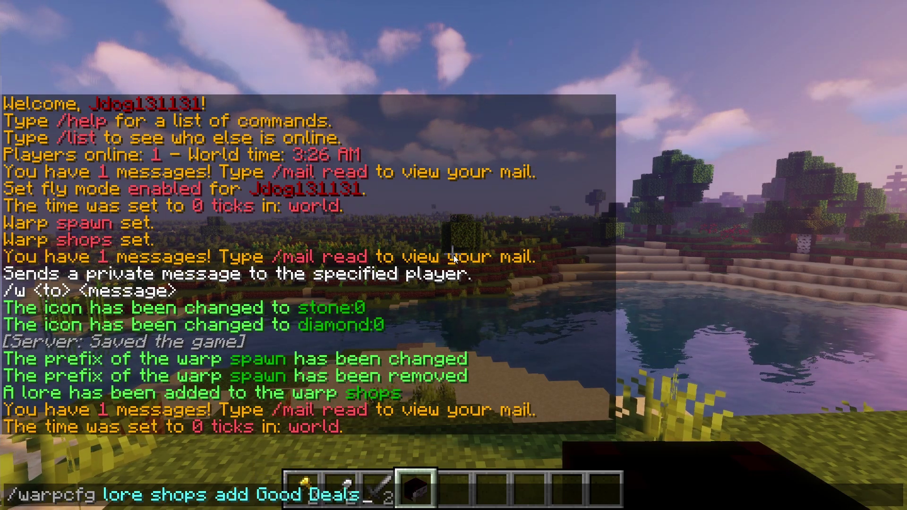
pyautogui.press('Return')
pyautogui.press('/')
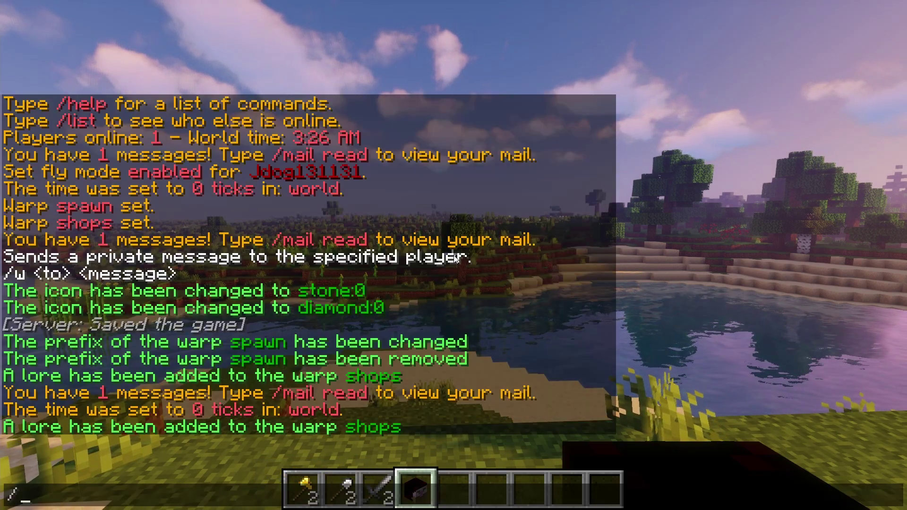
pyautogui.press('Return')
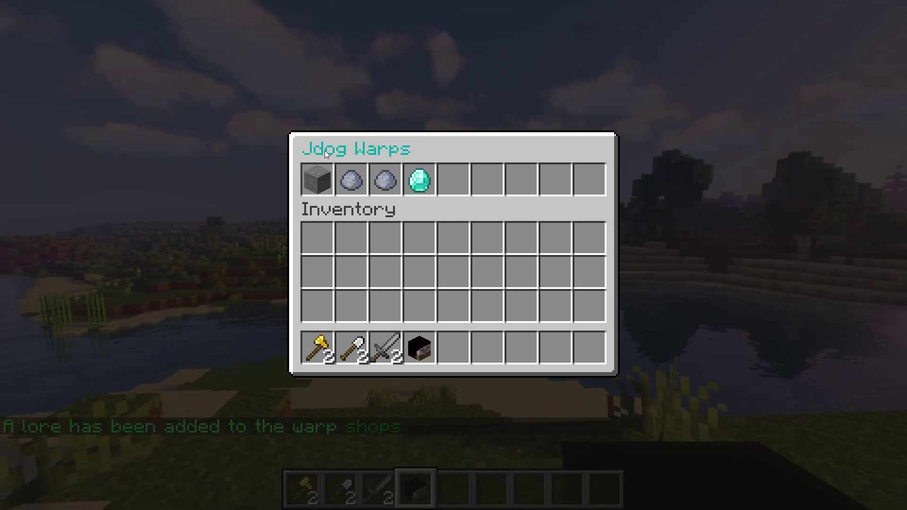
# Step: Remove lore line 1 from the shops warp and reopen the warps menu
pyautogui.moveTo(312, 183)
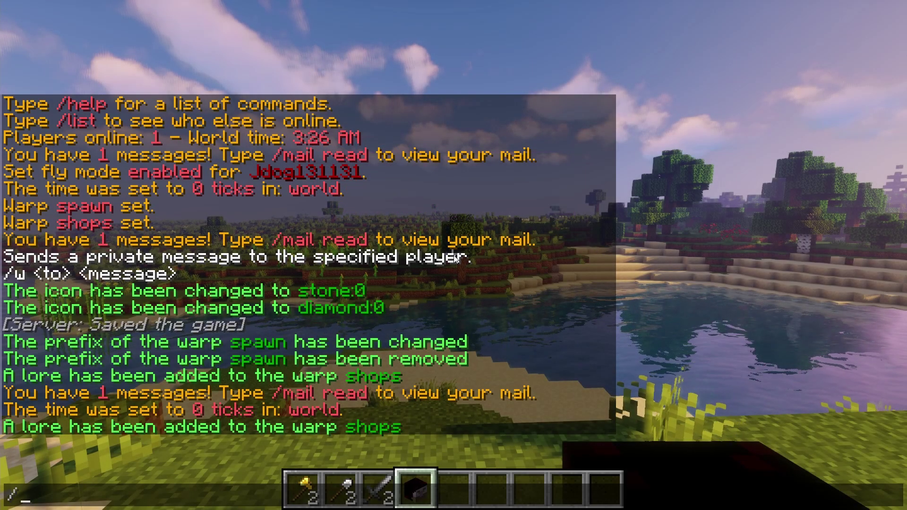
pyautogui.write('warpcfg Jdog131131')
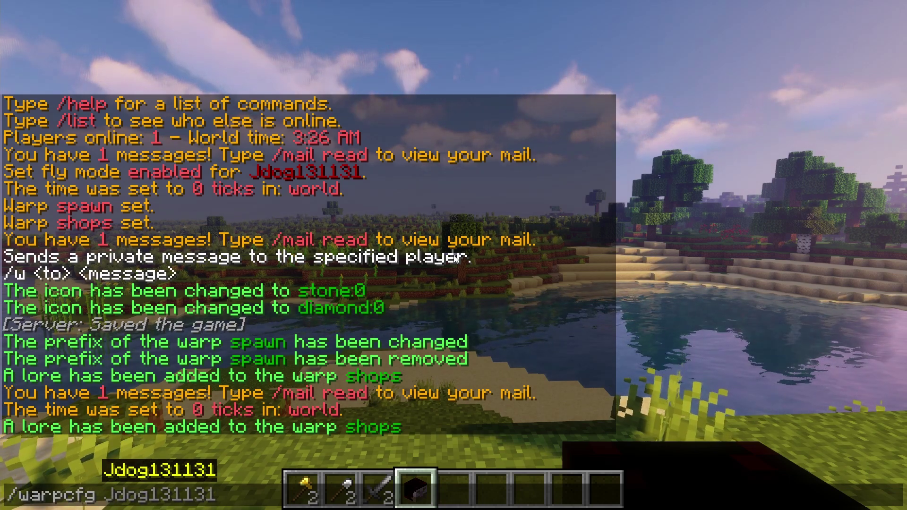
pyautogui.write('lore')
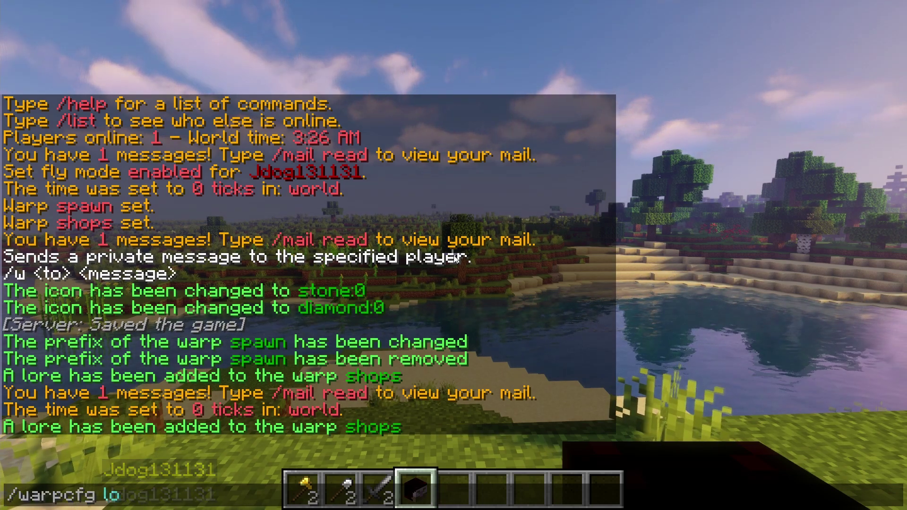
pyautogui.write(' shops remove 1')
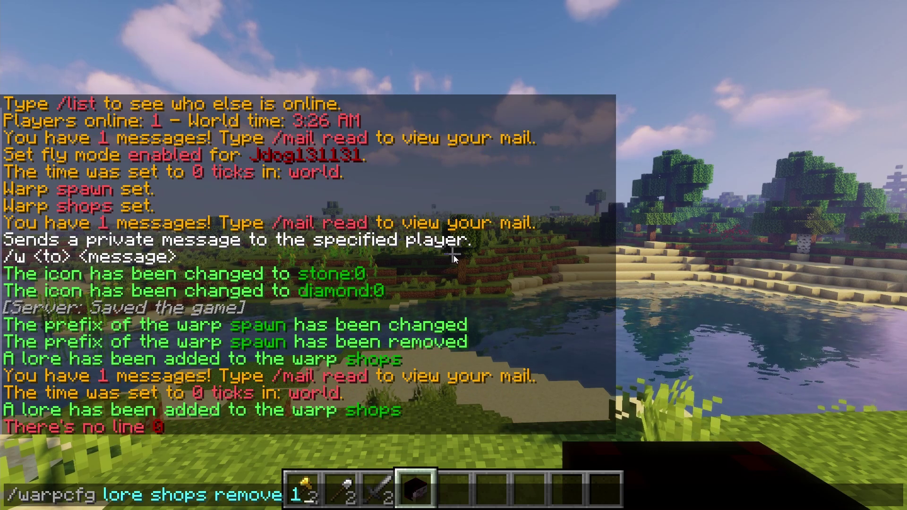
pyautogui.press('Return')
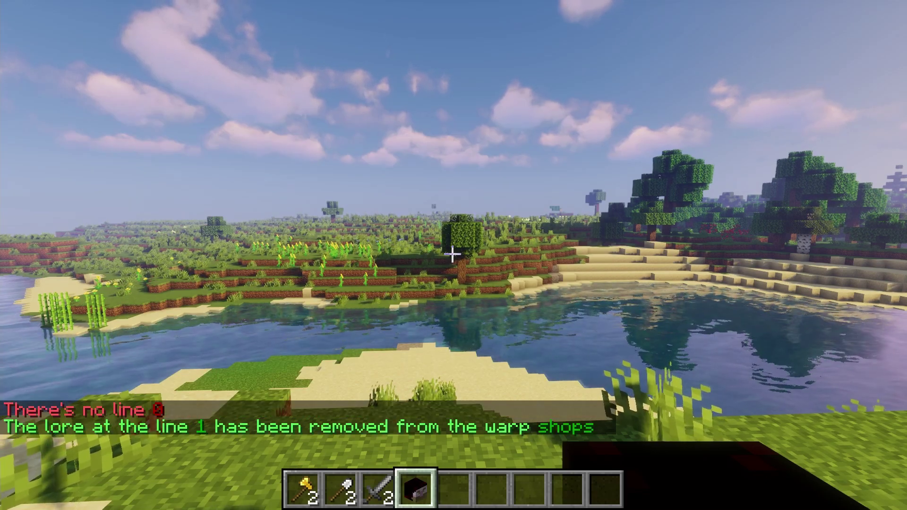
pyautogui.press('/')
pyautogui.write('warps')
pyautogui.press('Return')
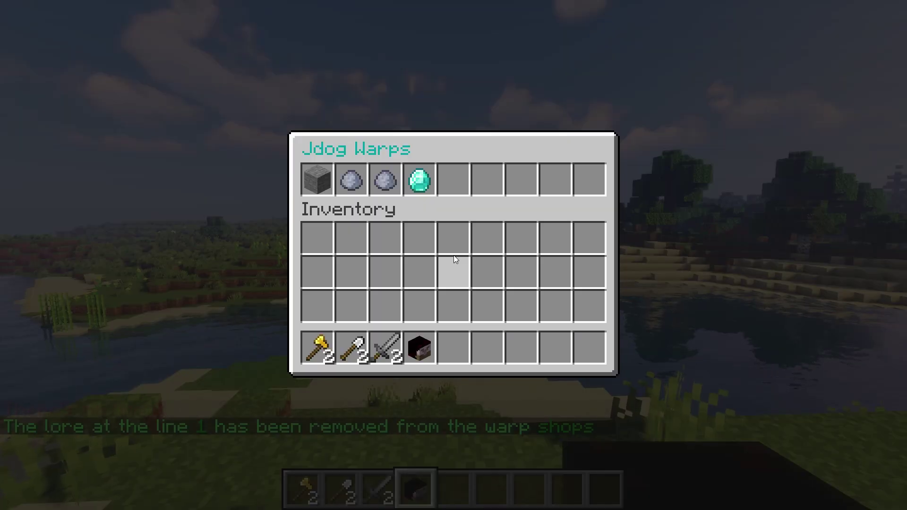
# Step: Check the shops tooltip, close the menu, and reopen /warps to confirm the lore removal
pyautogui.moveTo(312, 180)
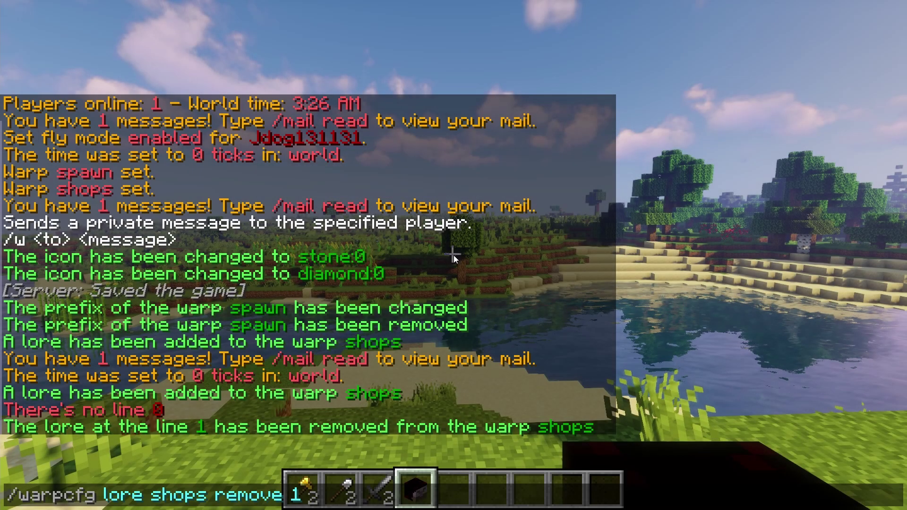
pyautogui.press('Escape')
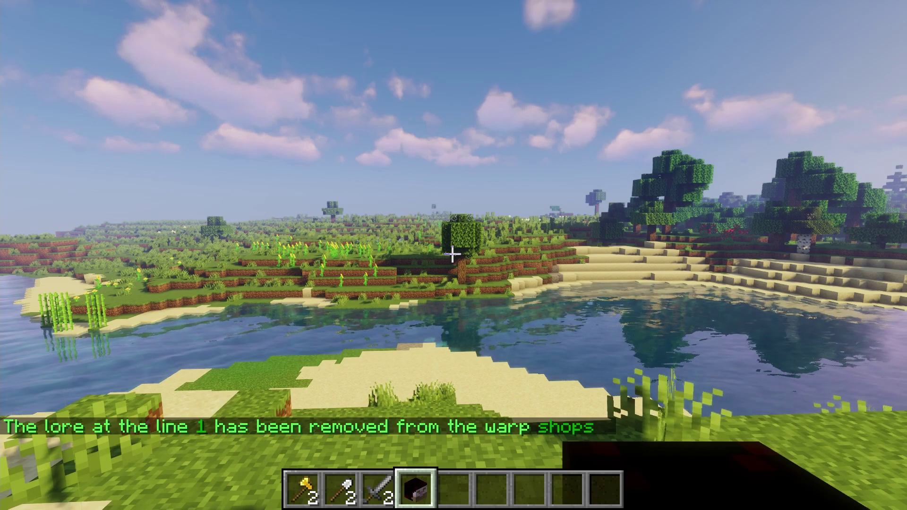
pyautogui.press('/')
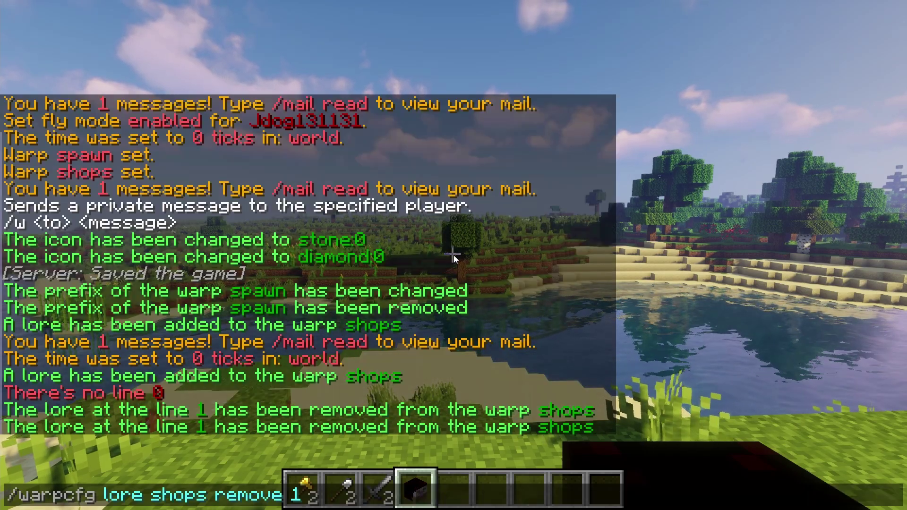
pyautogui.write('warps')
pyautogui.press('Return')
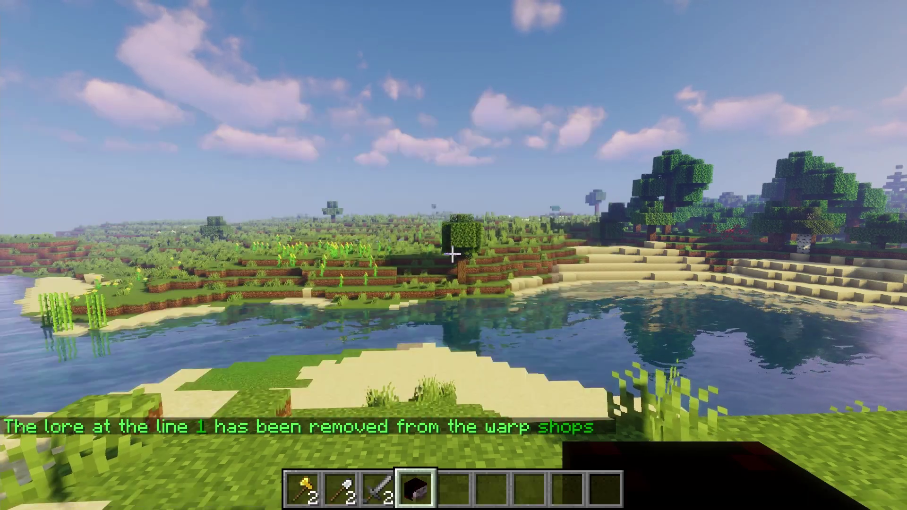